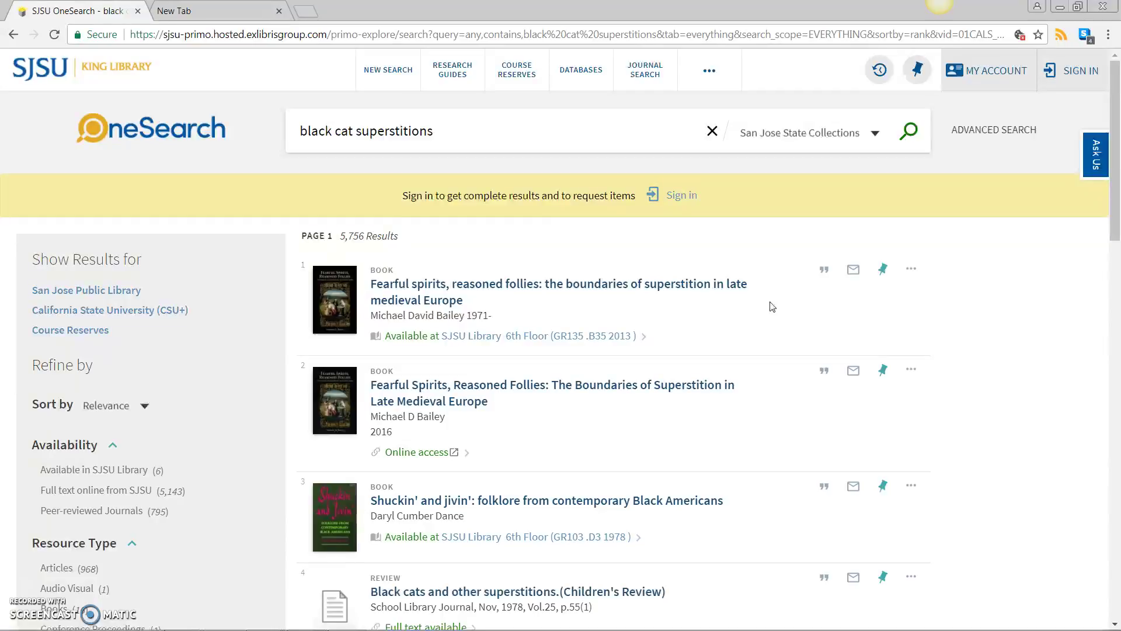
# Open the advanced search form and look through its search field, material type and publication date options.
pyautogui.click(987, 132)
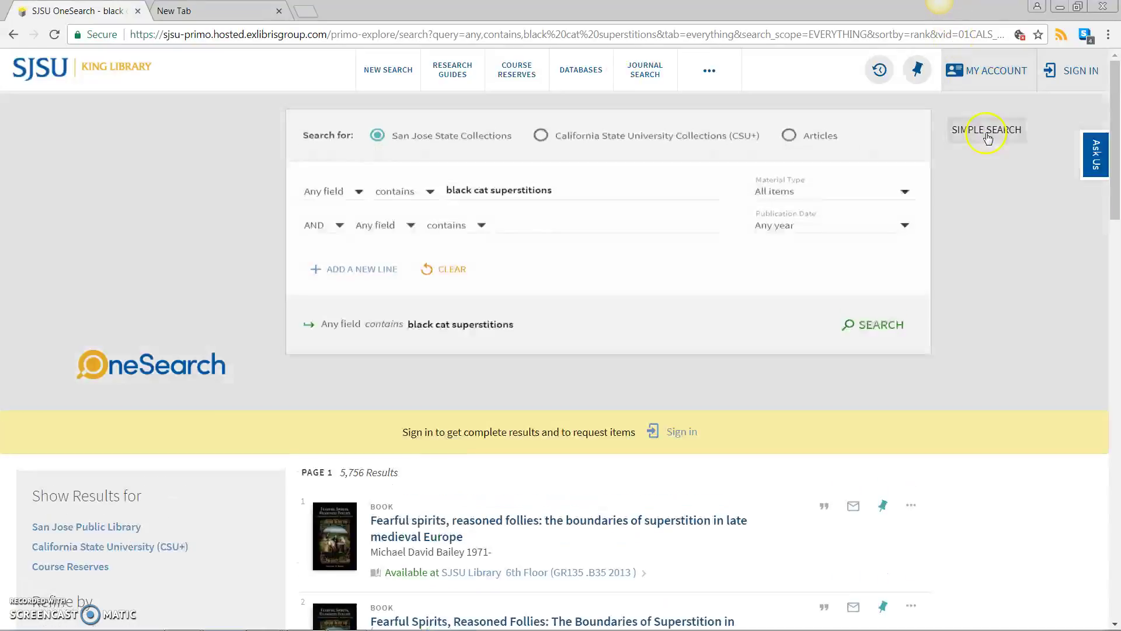
pyautogui.click(361, 209)
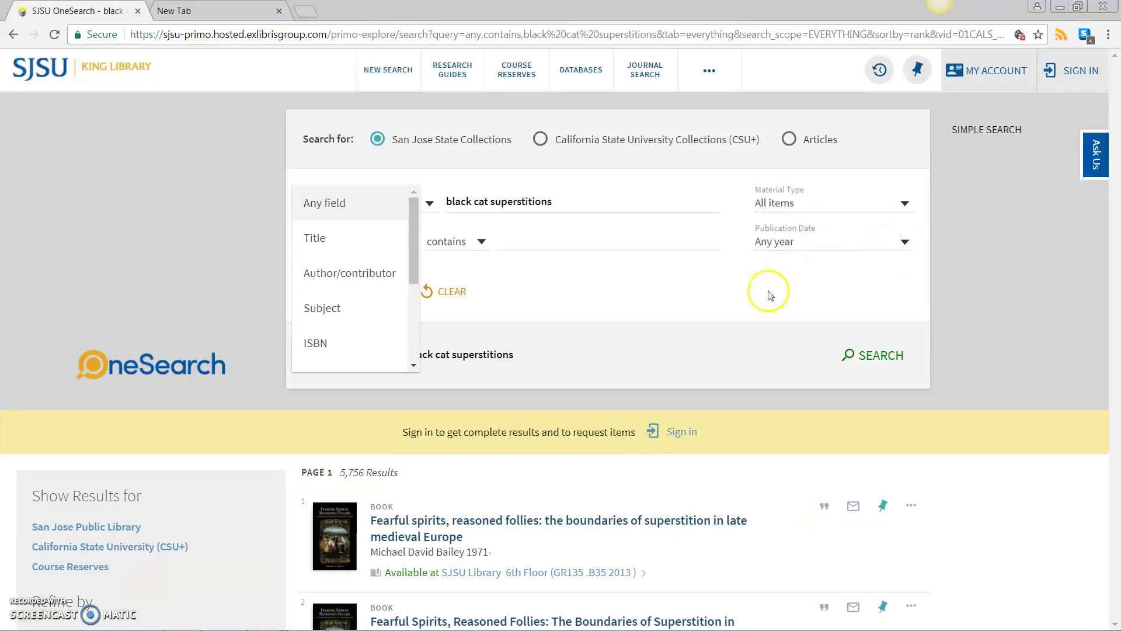
pyautogui.click(901, 202)
pyautogui.click(901, 201)
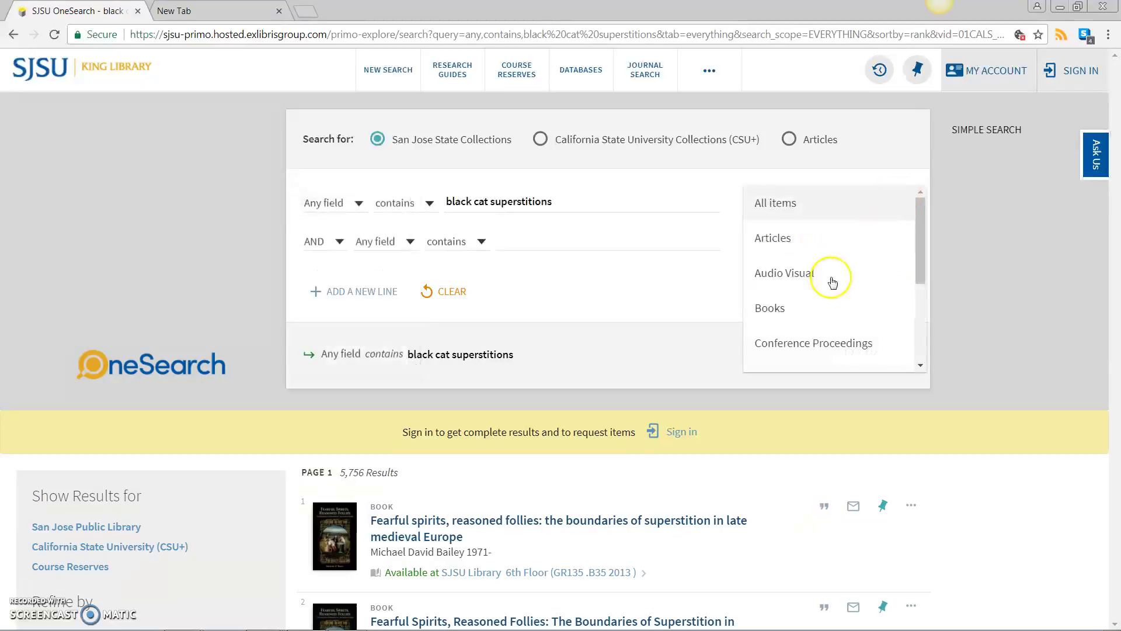
pyautogui.click(620, 306)
pyautogui.click(828, 246)
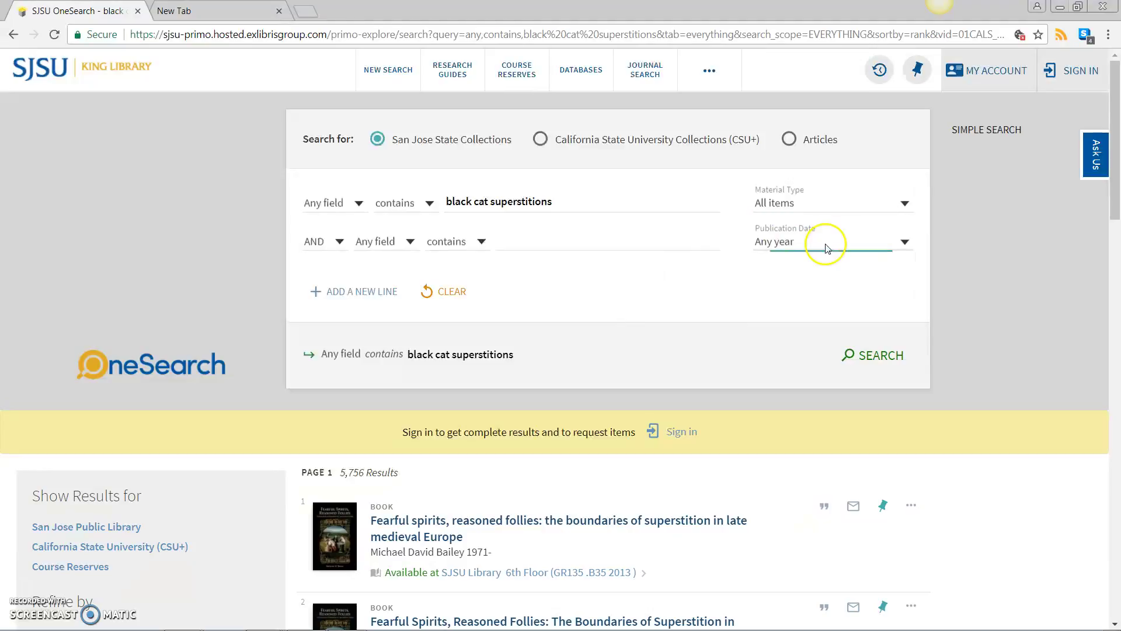
pyautogui.click(614, 301)
pyautogui.click(386, 295)
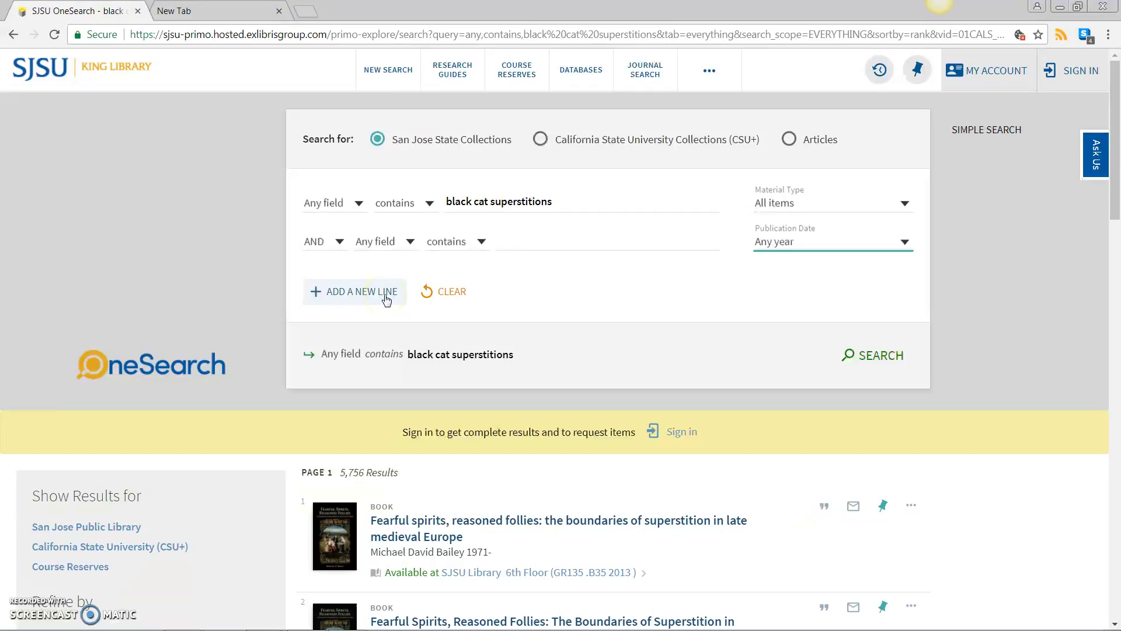
pyautogui.click(785, 216)
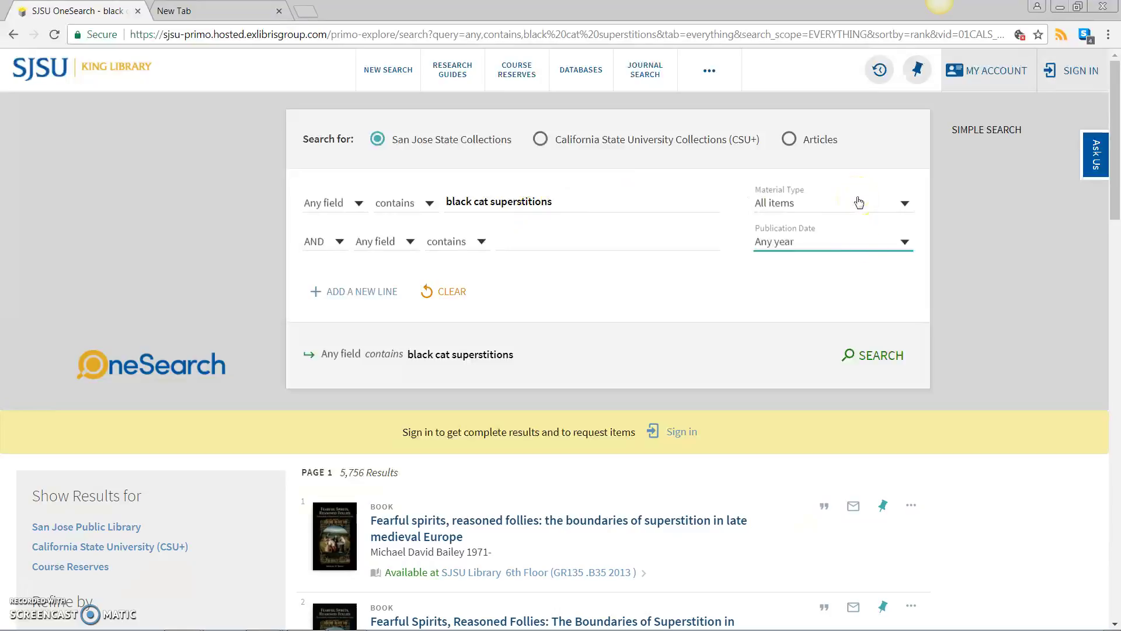
# Enclose black cat superstitions in quotation marks on the first search line and run the exact-phrase search.
pyautogui.click(549, 202)
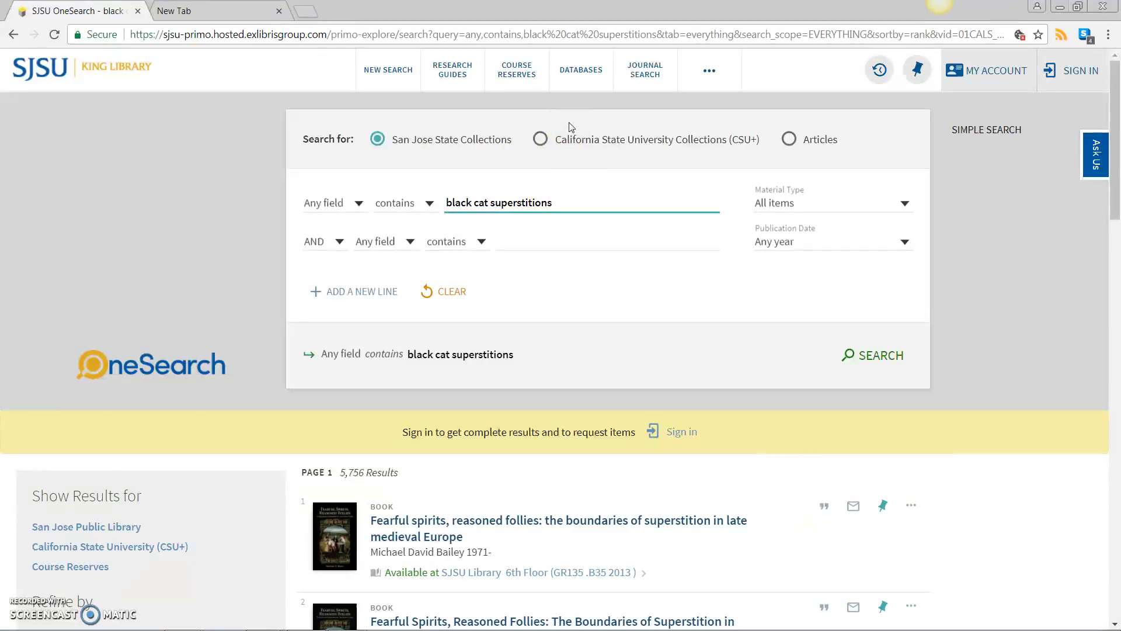
pyautogui.click(590, 105)
pyautogui.click(450, 203)
pyautogui.click(448, 202)
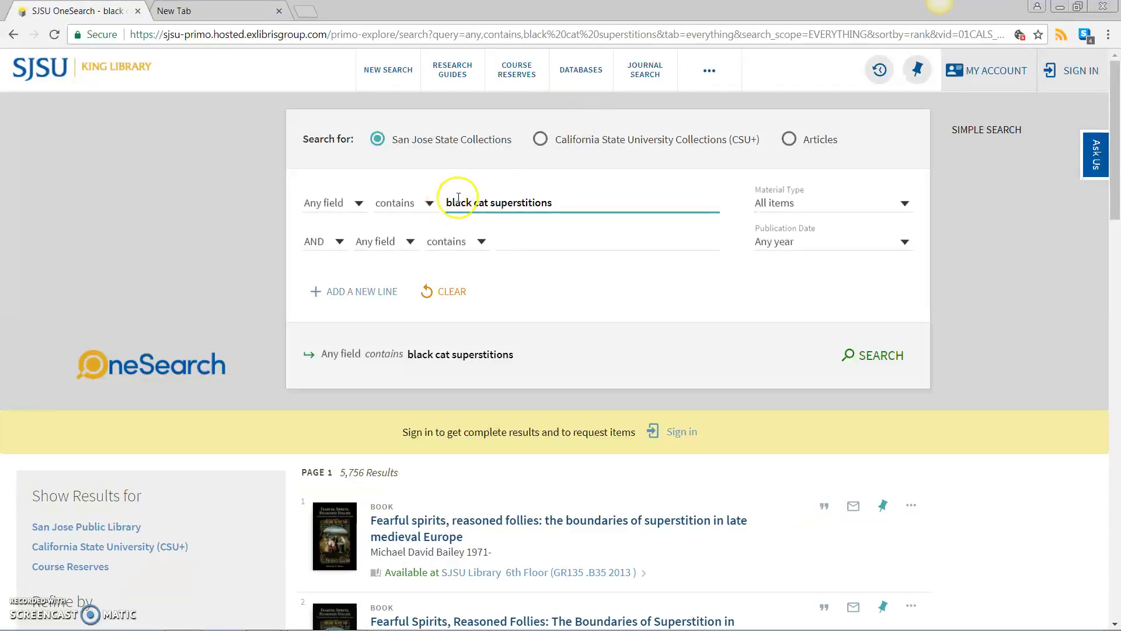
pyautogui.tripleClick(564, 203)
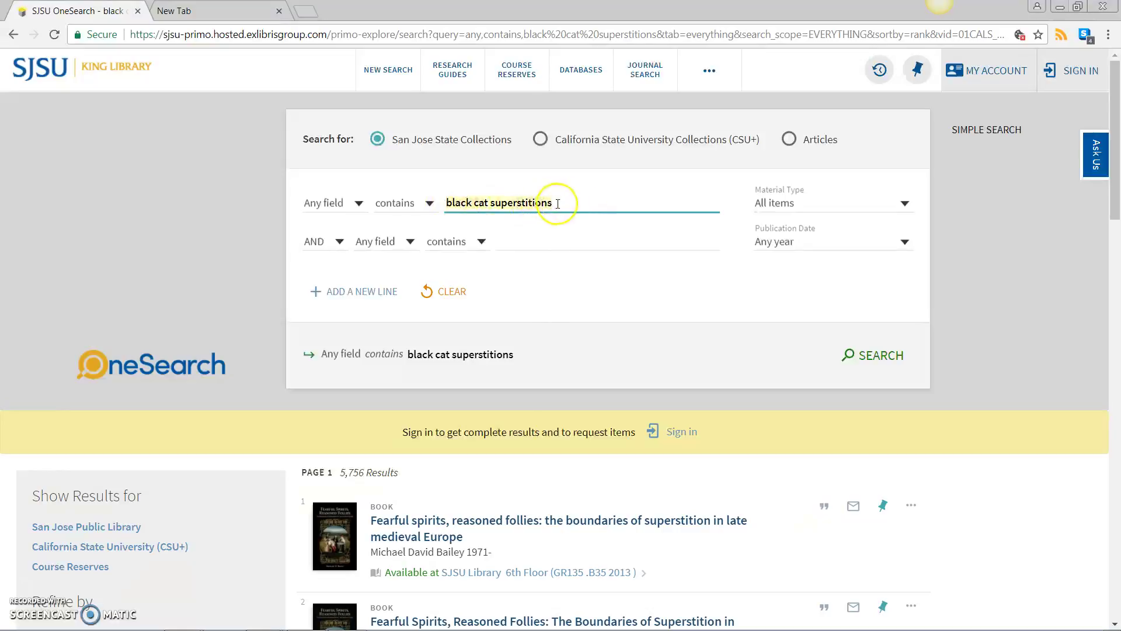
pyautogui.click(474, 202)
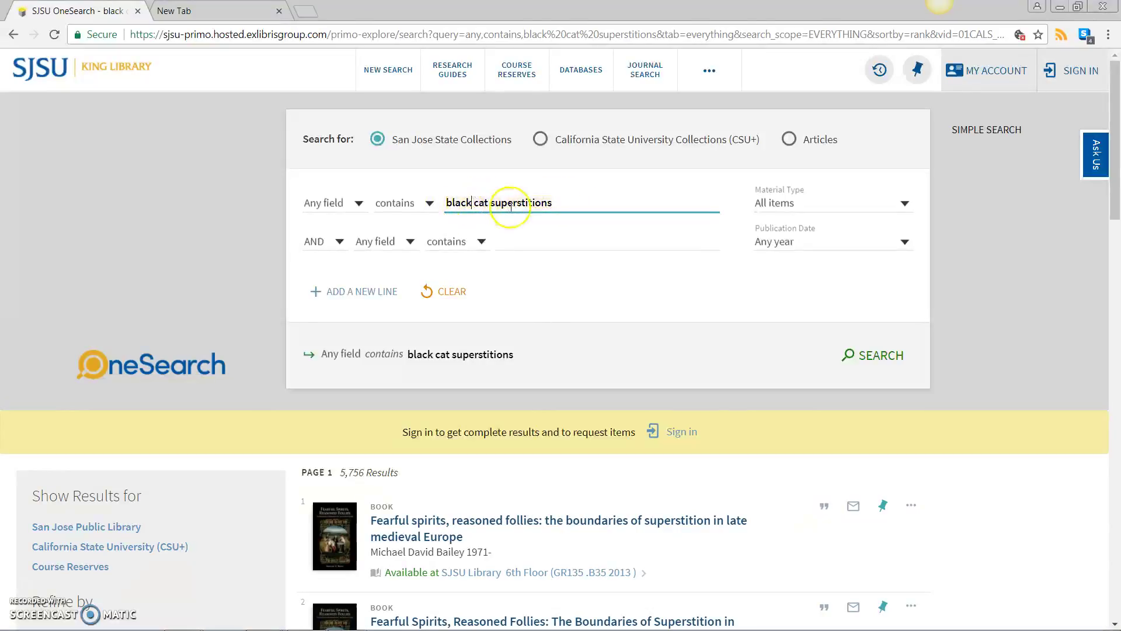
pyautogui.click(573, 205)
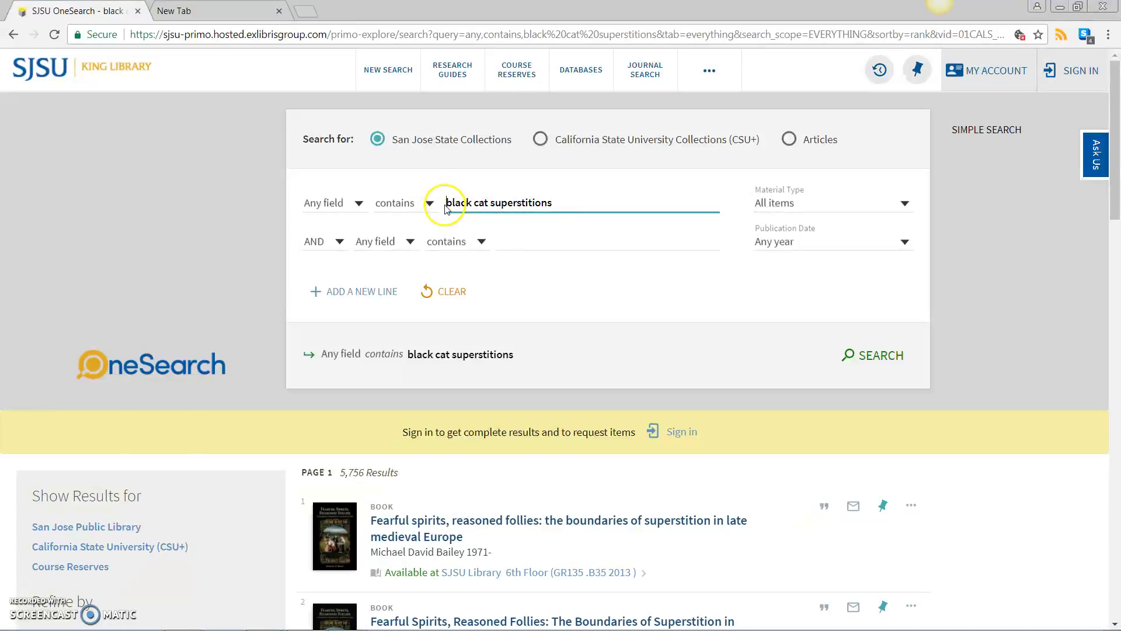
pyautogui.write('"')
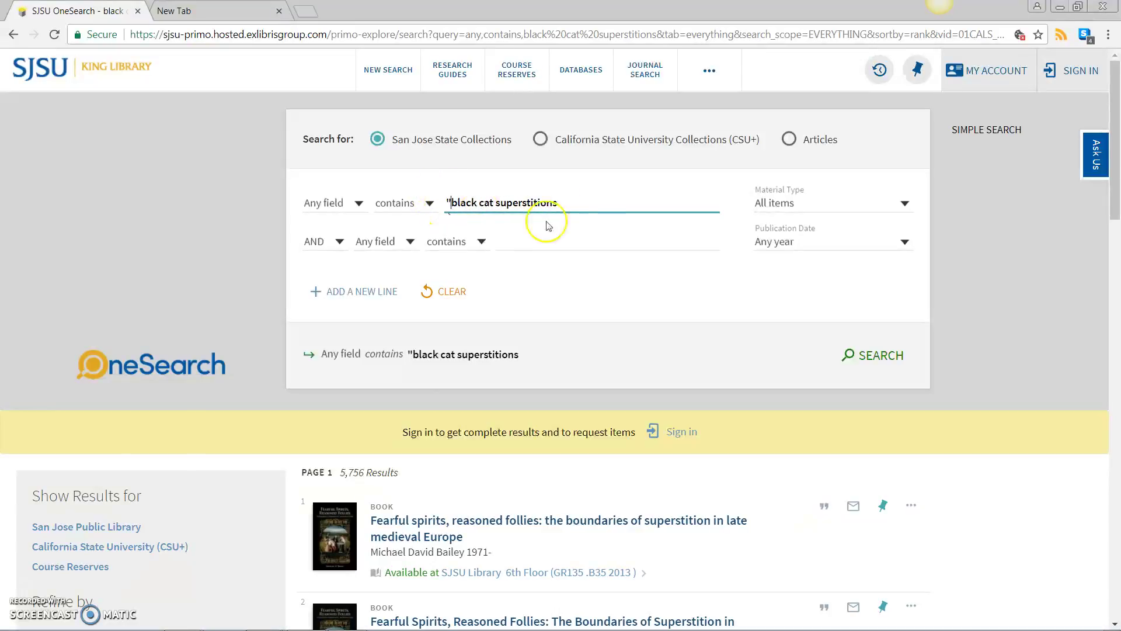
pyautogui.click(562, 203)
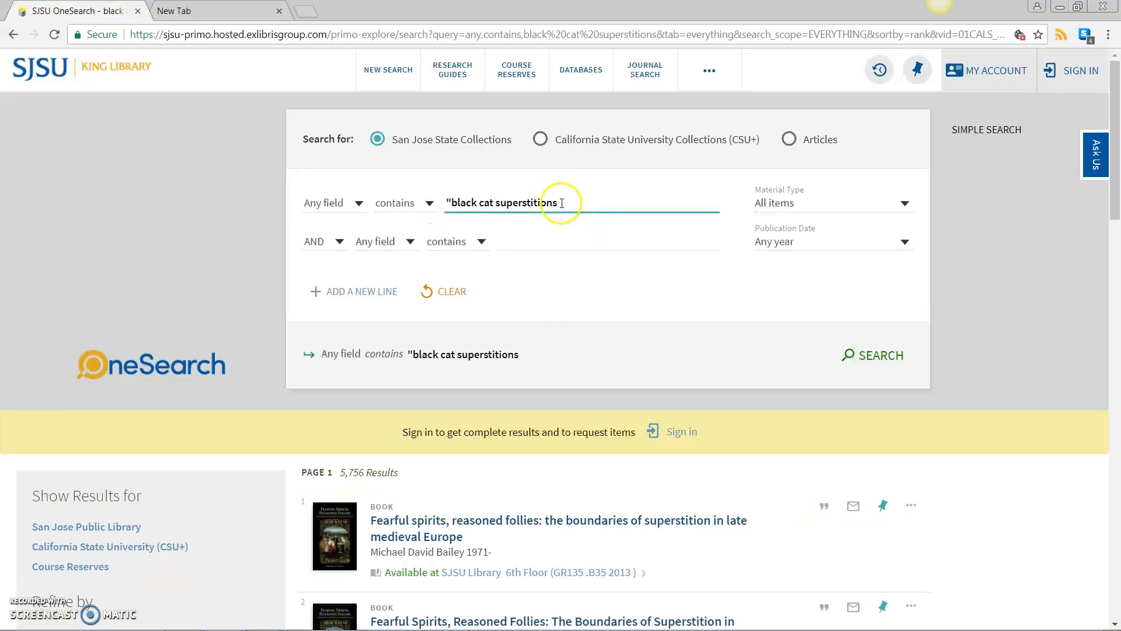
pyautogui.write('"')
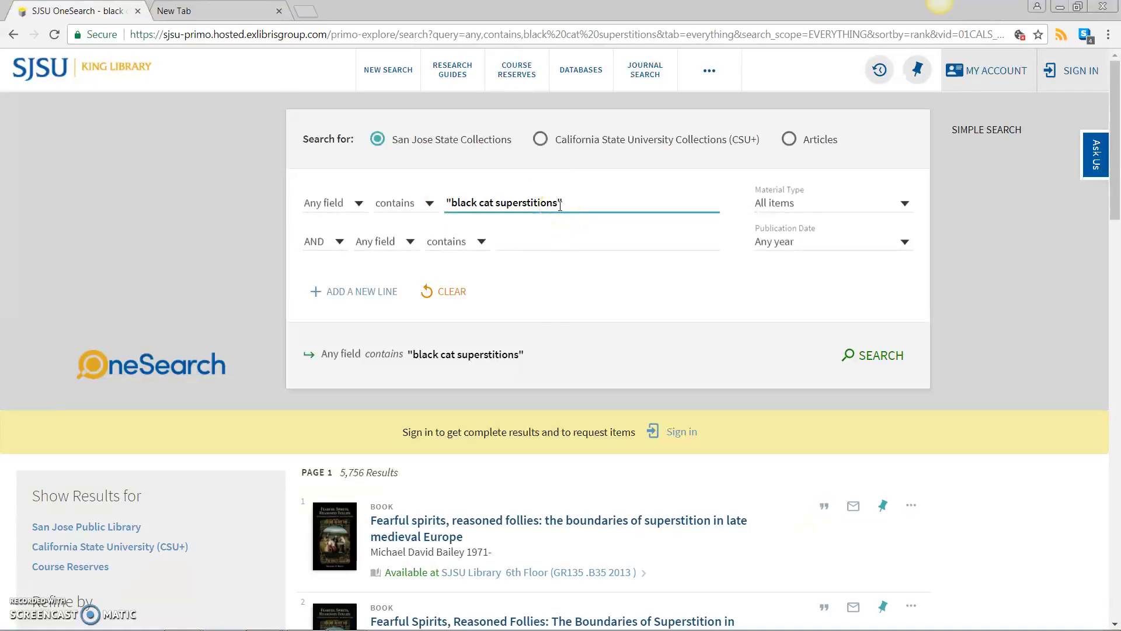
pyautogui.click(876, 361)
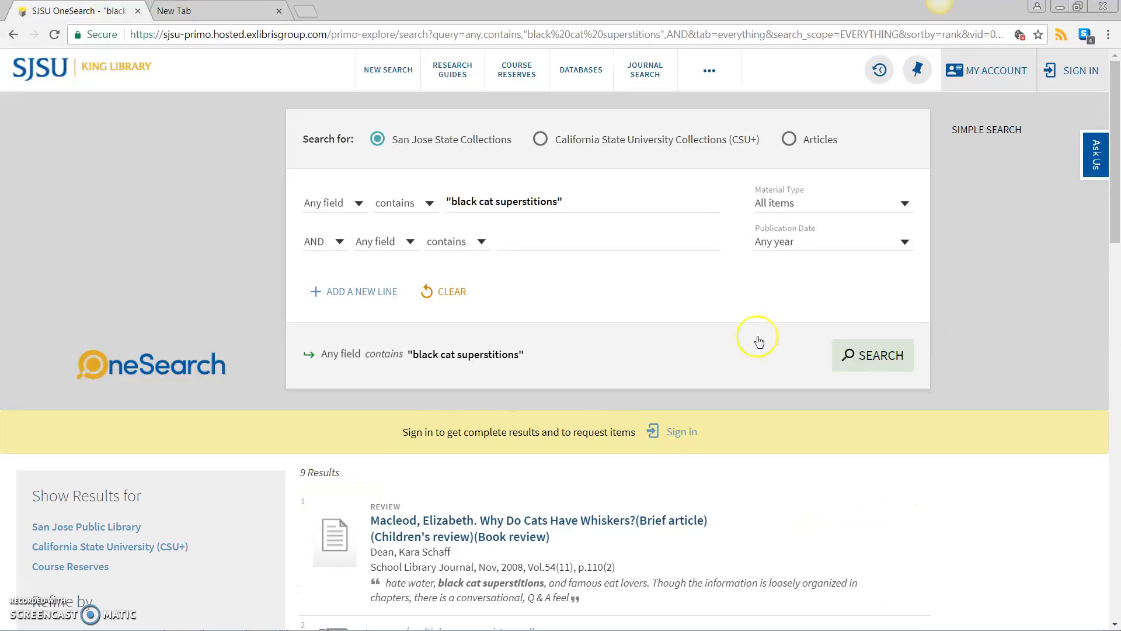
# Look through the results list for the exact phrase "black cat superstitions".
pyautogui.click(476, 207)
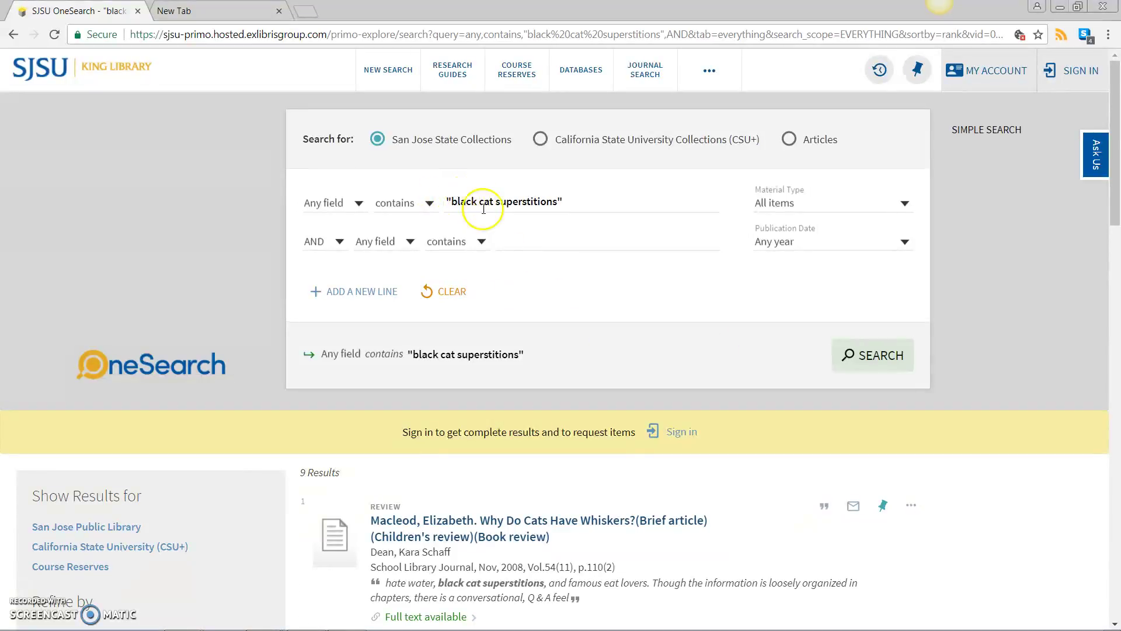
pyautogui.scroll(-3, 613, 480)
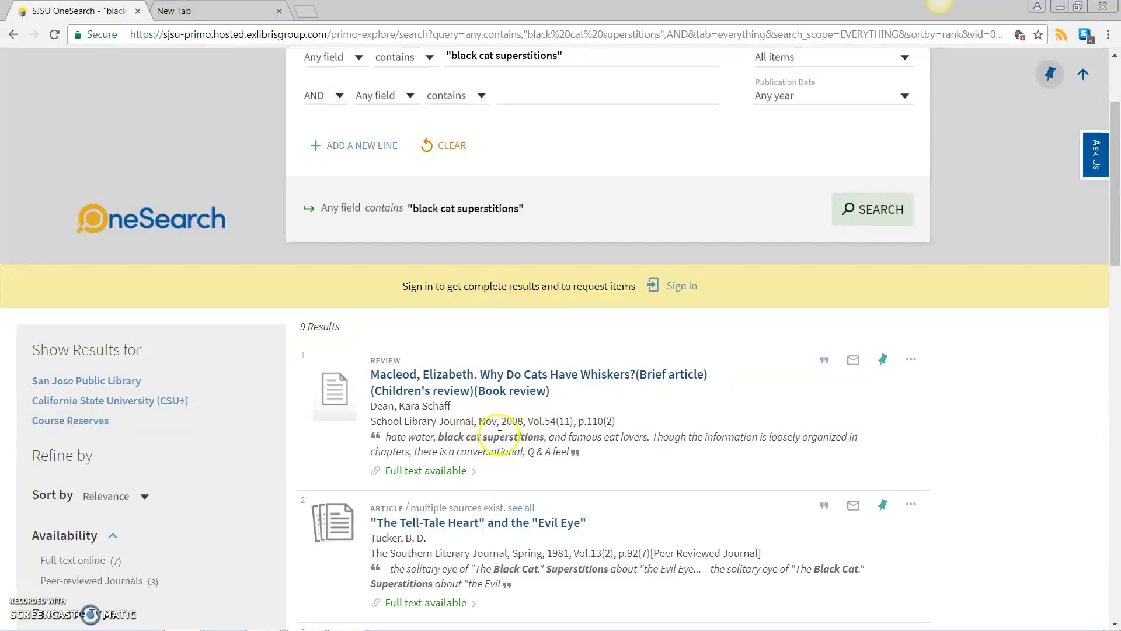
pyautogui.scroll(-3, 526, 435)
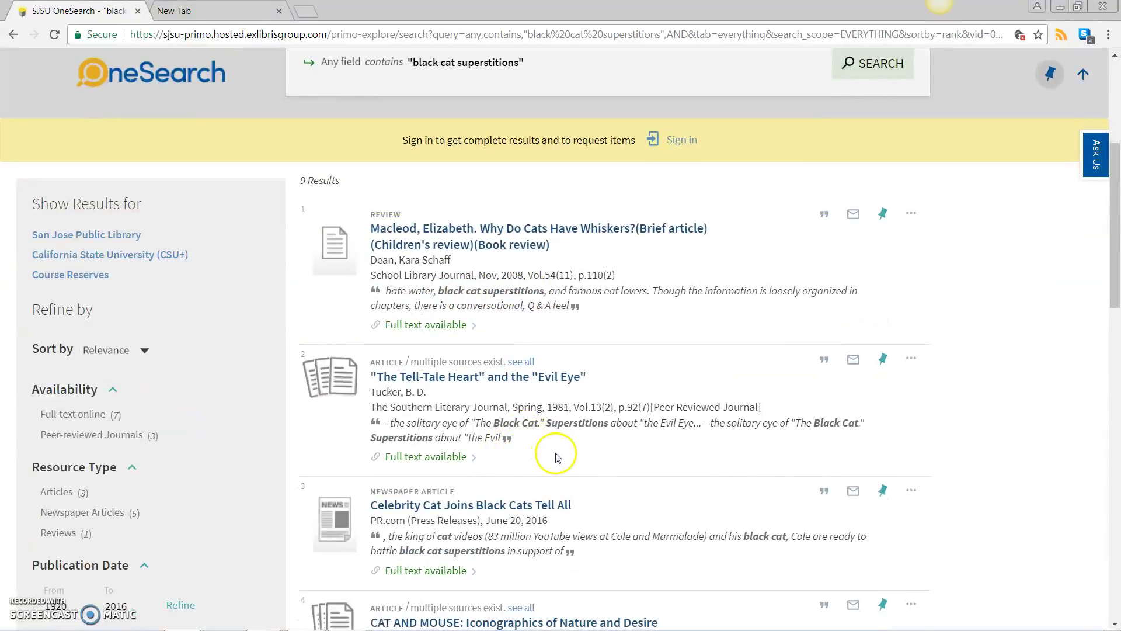
pyautogui.scroll(-2, 514, 444)
pyautogui.scroll(-2, 598, 455)
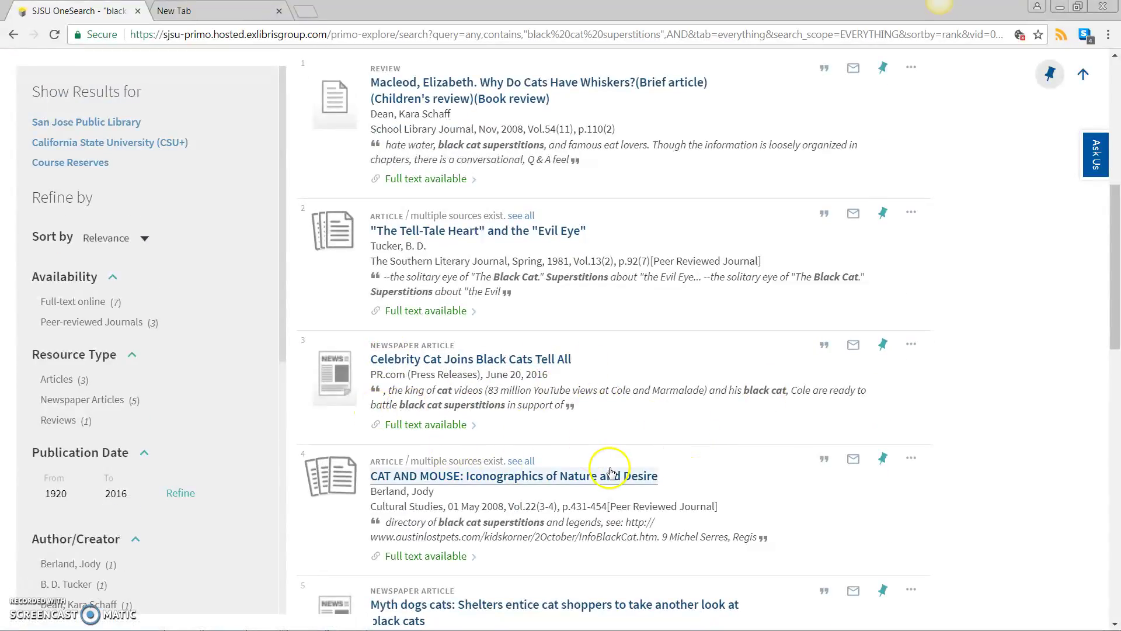
pyautogui.scroll(-1, 584, 467)
pyautogui.scroll(7, 525, 438)
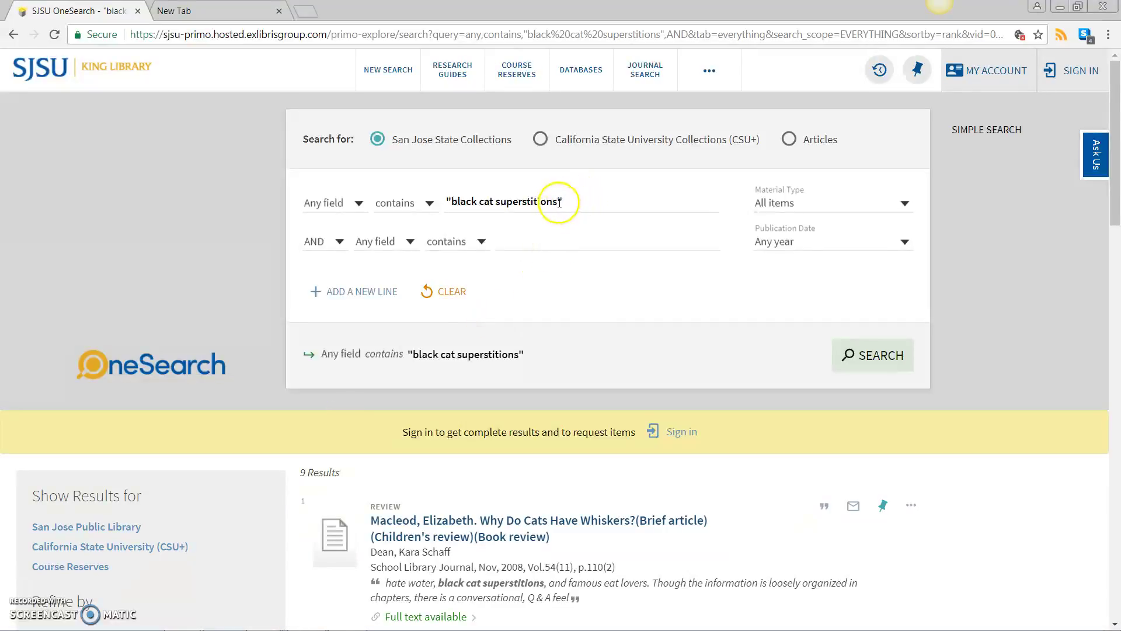
# Move superstitions out of the quoted phrase to the second line, leaving "black cat" AND superstitions, and run the search.
pyautogui.click(549, 202)
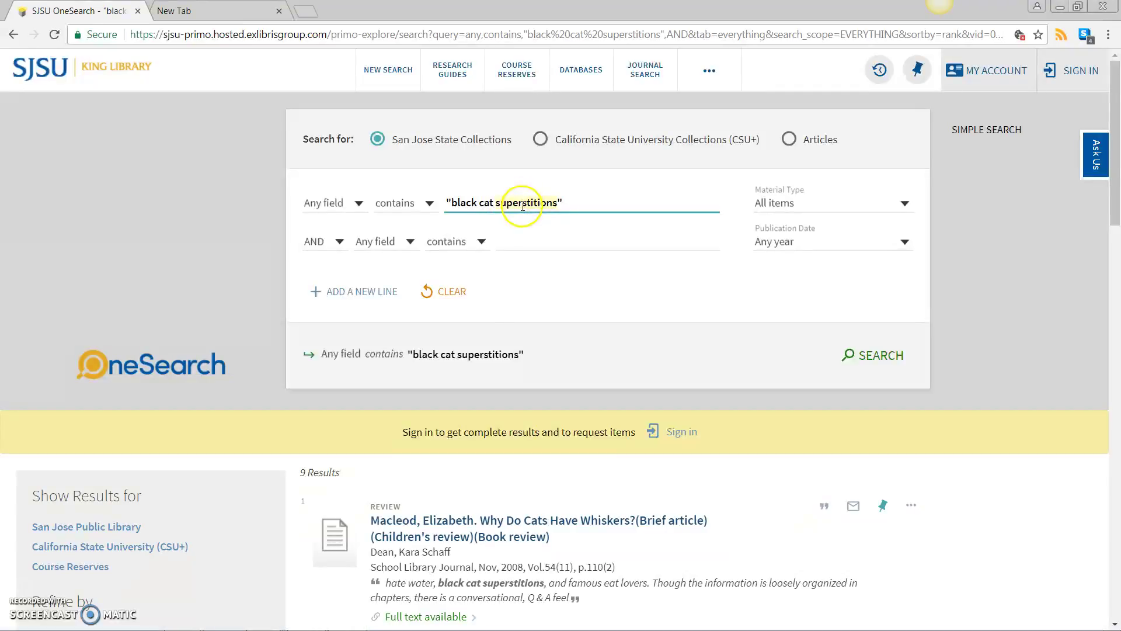
pyautogui.rightClick(519, 203)
pyautogui.click(539, 218)
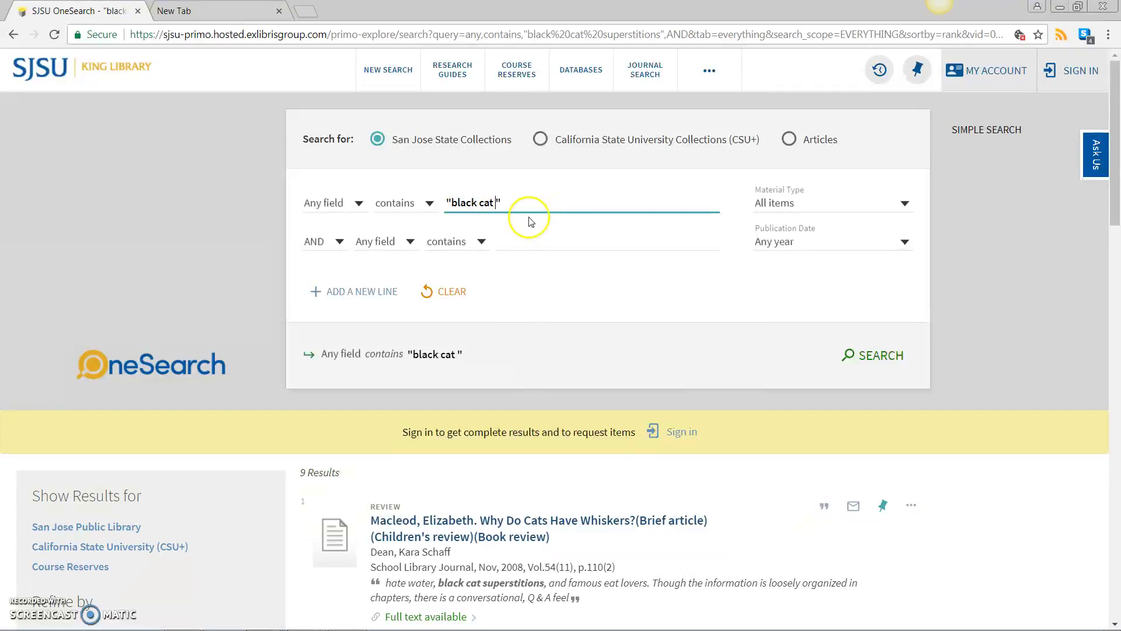
pyautogui.click(515, 235)
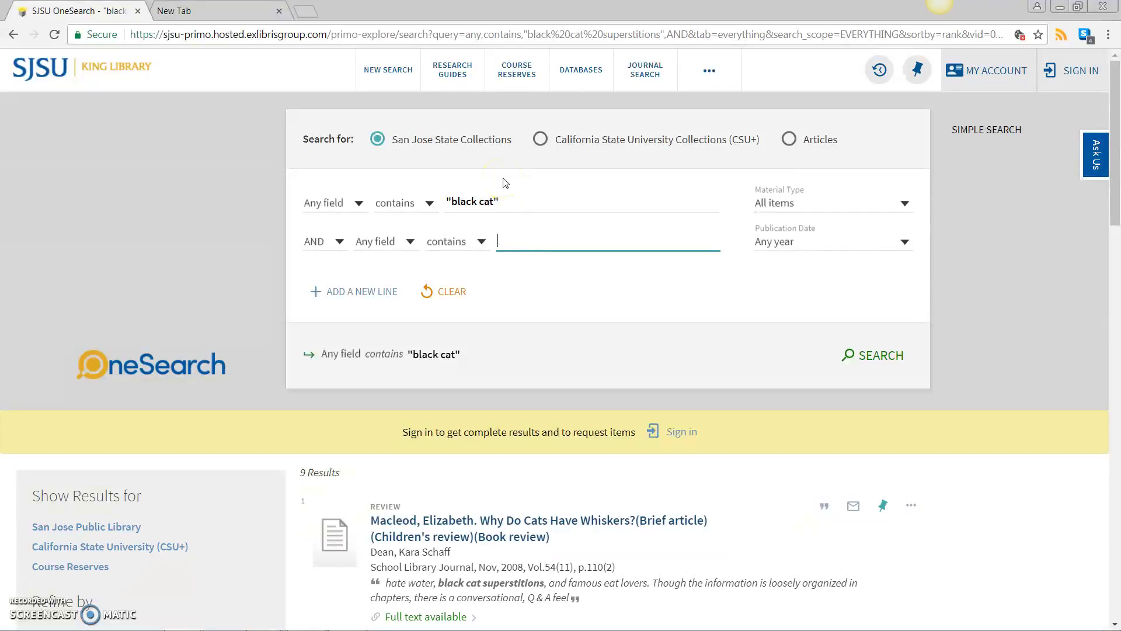
pyautogui.hotkey('ctrl', 'v')
pyautogui.click(531, 239)
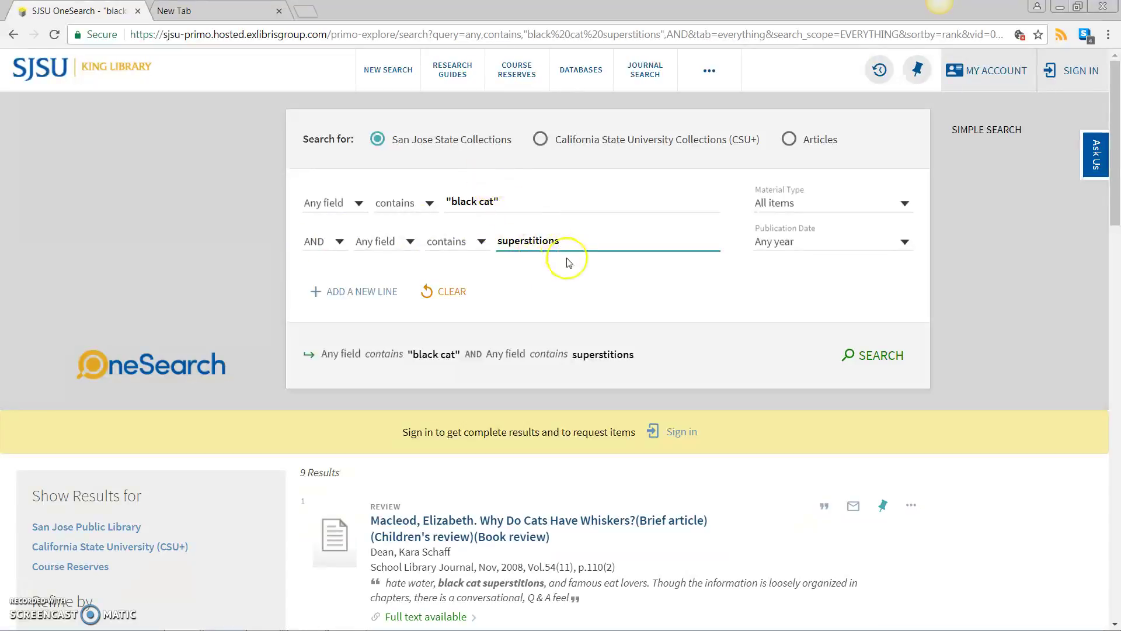
pyautogui.click(892, 365)
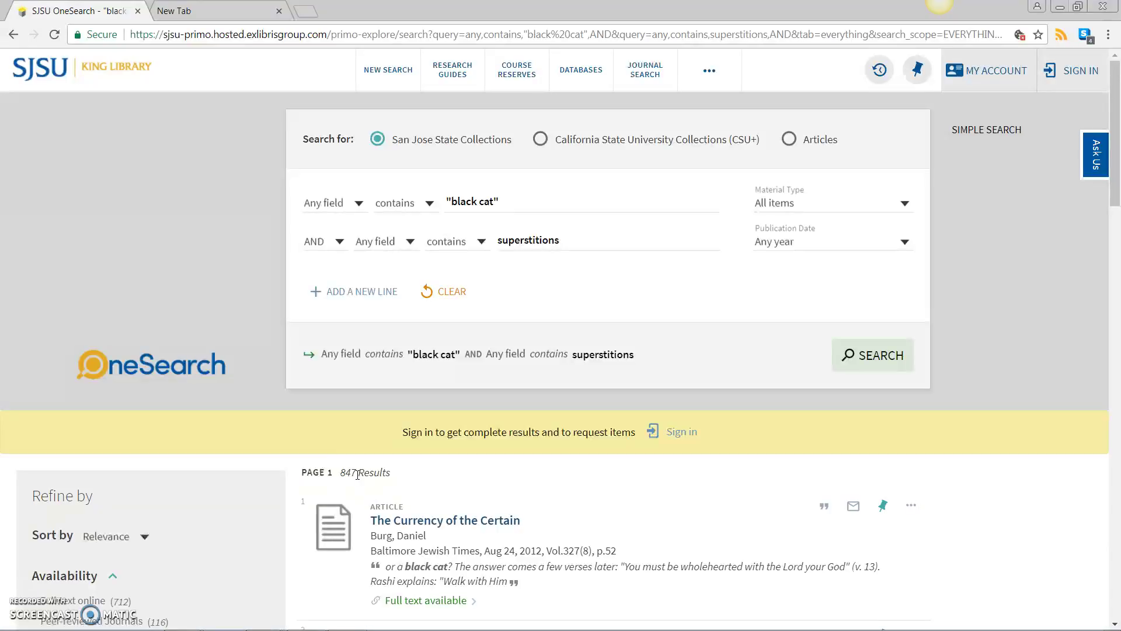
# Add the operator OR after superstitions on the second search line.
pyautogui.scroll(-1, 821, 521)
pyautogui.scroll(-1, 822, 527)
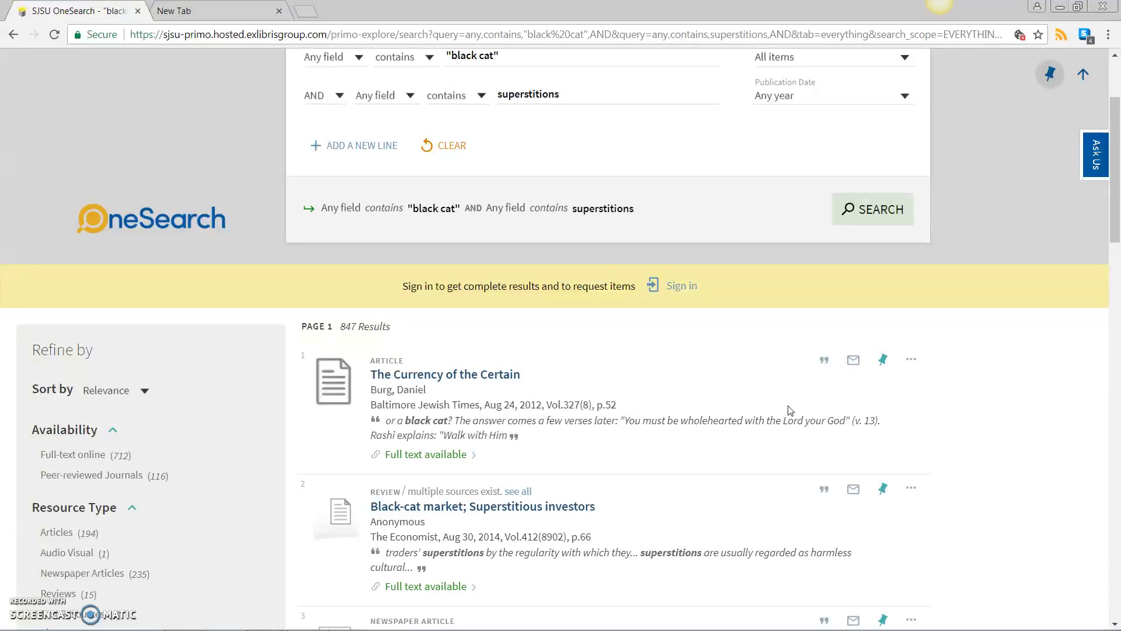
pyautogui.scroll(3, 846, 382)
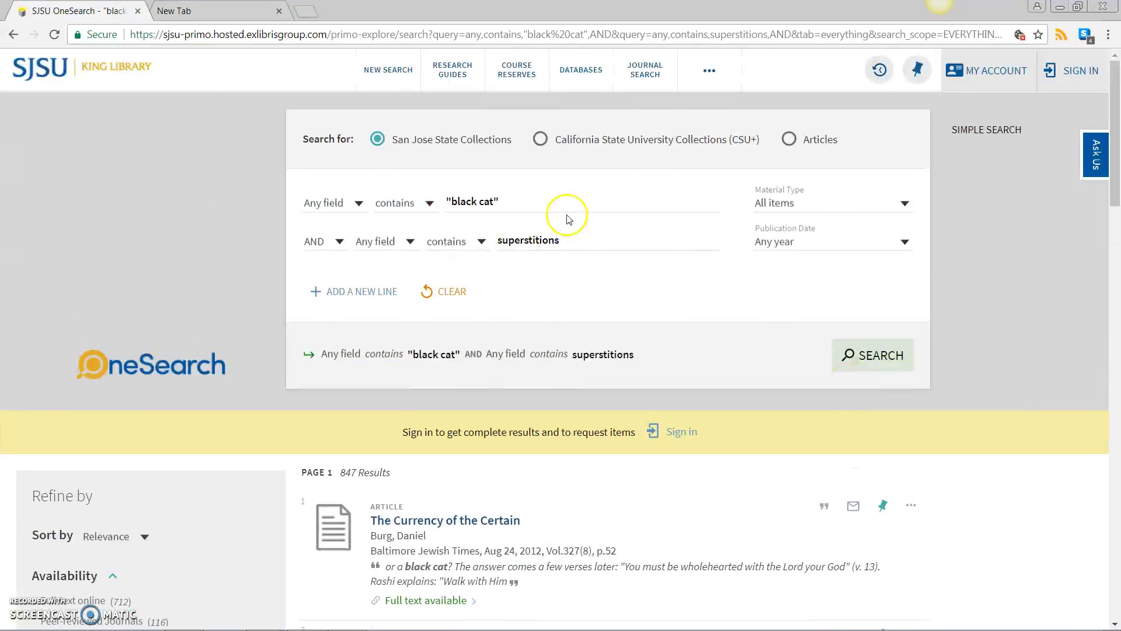
pyautogui.click(590, 239)
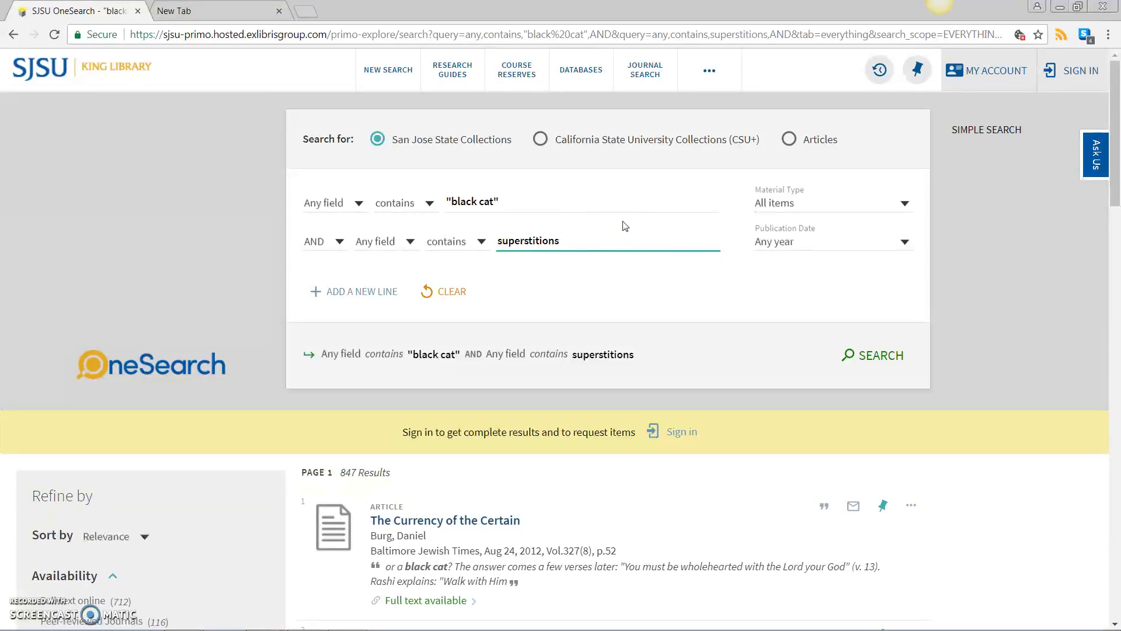
pyautogui.write('OR')
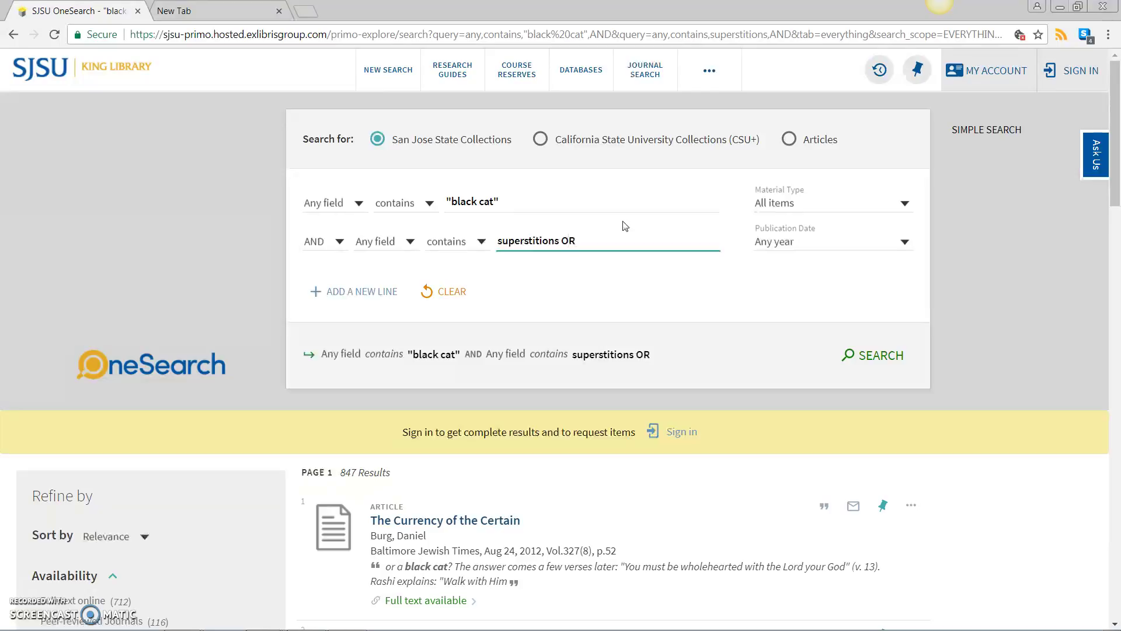